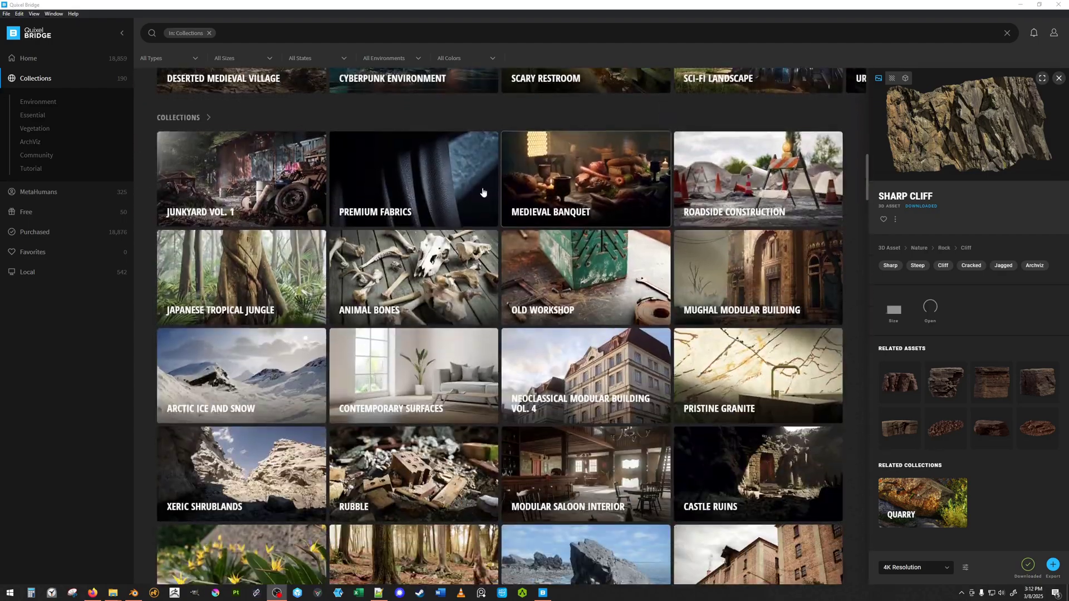
Export the Industrial Junkyard Storage Pallet Wood Tarp from Junkyard Vol. 1 to Blender.
{"action": "left_click", "coordinate": [243, 180]}
{"action": "scroll", "coordinate": [430, 287], "scroll_direction": "down", "scroll_amount": 5}
{"action": "scroll", "coordinate": [429, 286], "scroll_direction": "down", "scroll_amount": 3}
{"action": "left_click", "coordinate": [568, 209]}
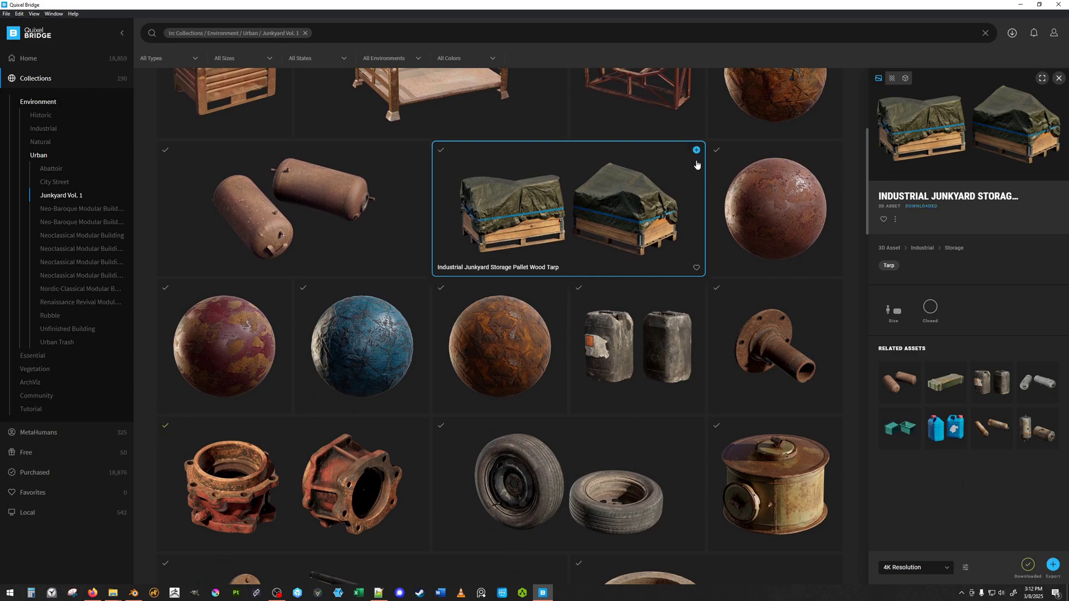
{"action": "left_click", "coordinate": [698, 150]}
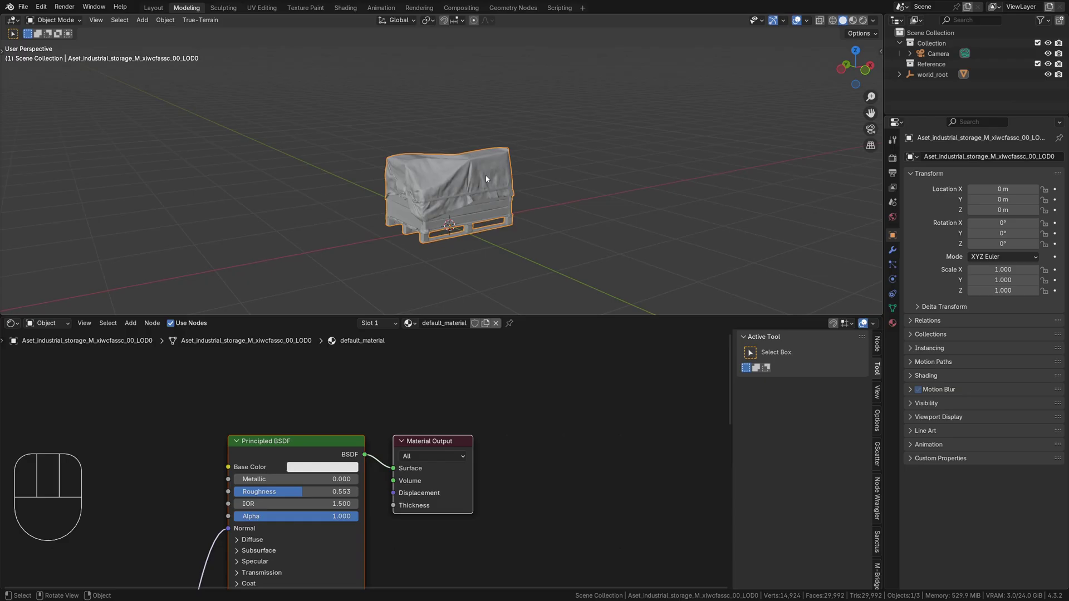
Apply the pallet's Albedo, Displacement, Normal and Roughness maps with Principled Texture Setup.
{"action": "key", "text": "ctrl+shift+t"}
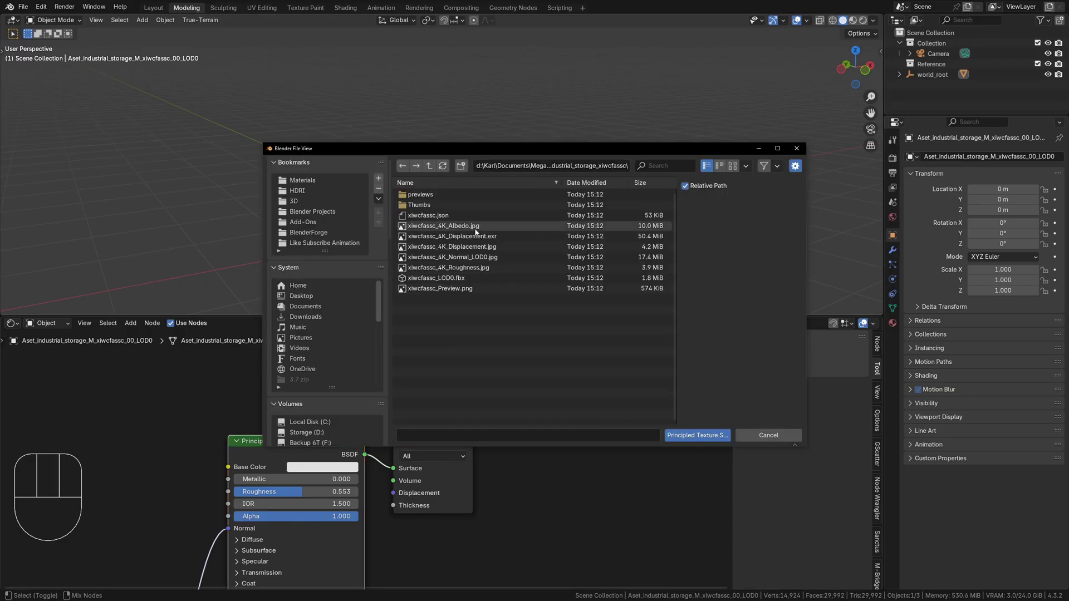
{"action": "left_click", "coordinate": [475, 229]}
{"action": "left_click", "coordinate": [468, 246], "text": "ctrl"}
{"action": "left_click", "coordinate": [468, 267], "text": "ctrl"}
{"action": "left_click", "coordinate": [678, 435]}
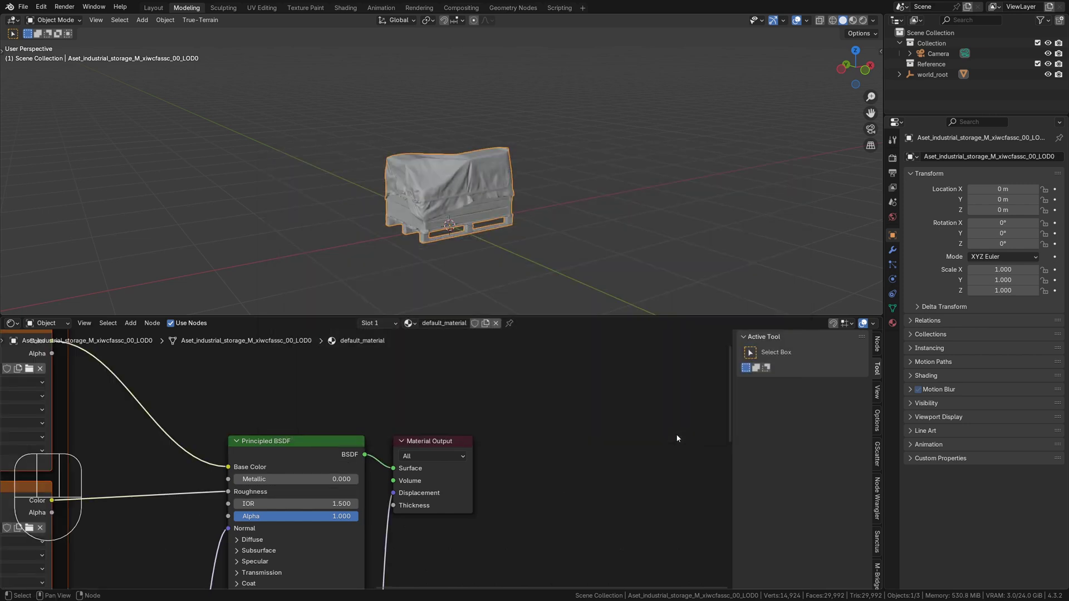
Switch to Material Preview and orbit around the textured pallet.
{"action": "key", "text": "z"}
{"action": "left_click", "coordinate": [615, 191]}
{"action": "scroll", "coordinate": [548, 250], "scroll_direction": "up", "scroll_amount": 3}
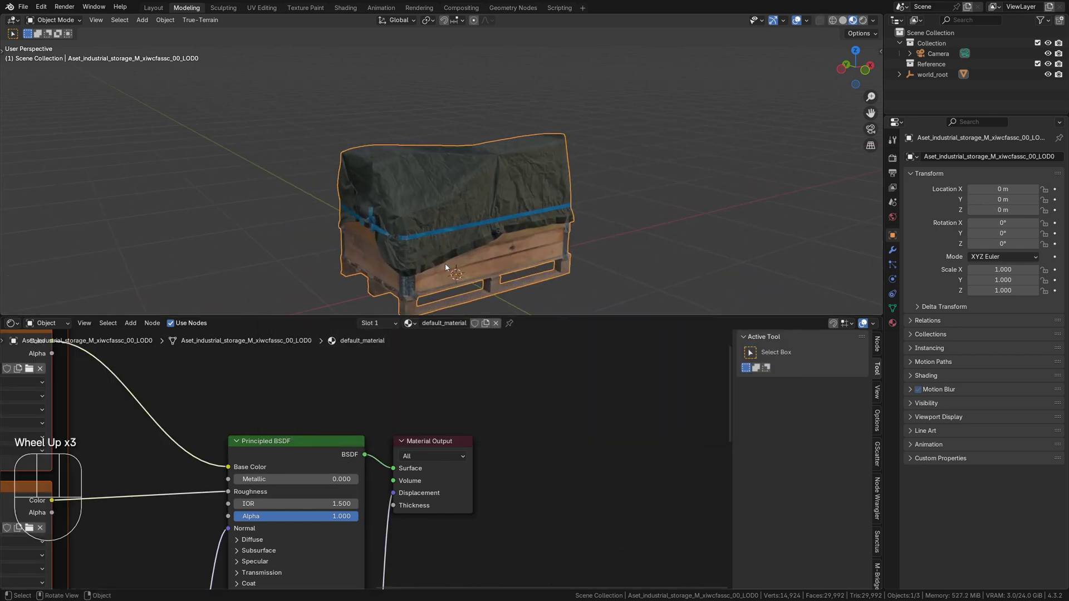
{"action": "scroll", "coordinate": [445, 263], "scroll_direction": "down", "scroll_amount": 1}
{"action": "scroll", "coordinate": [445, 263], "scroll_direction": "up", "scroll_amount": 1, "text": "shift"}
{"action": "middle_click_drag", "start_coordinate": [445, 263], "coordinate": [503, 240], "text": "shift"}
{"action": "left_click", "coordinate": [648, 188]}
{"action": "middle_click_drag", "start_coordinate": [649, 187], "coordinate": [212, 195]}
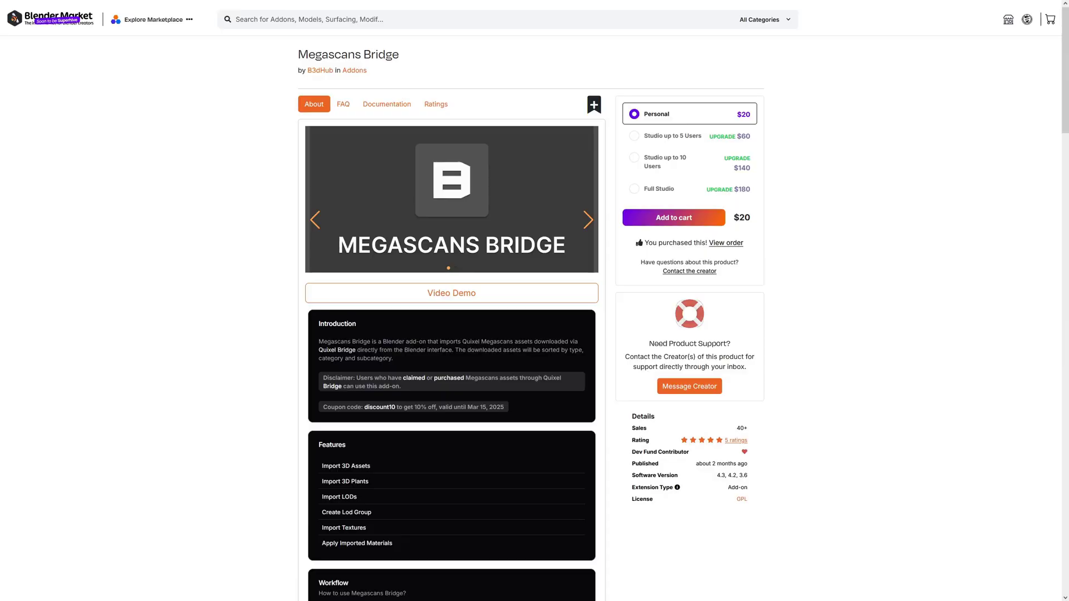
{"action": "scroll", "coordinate": [792, 238], "scroll_direction": "down", "scroll_amount": 5}
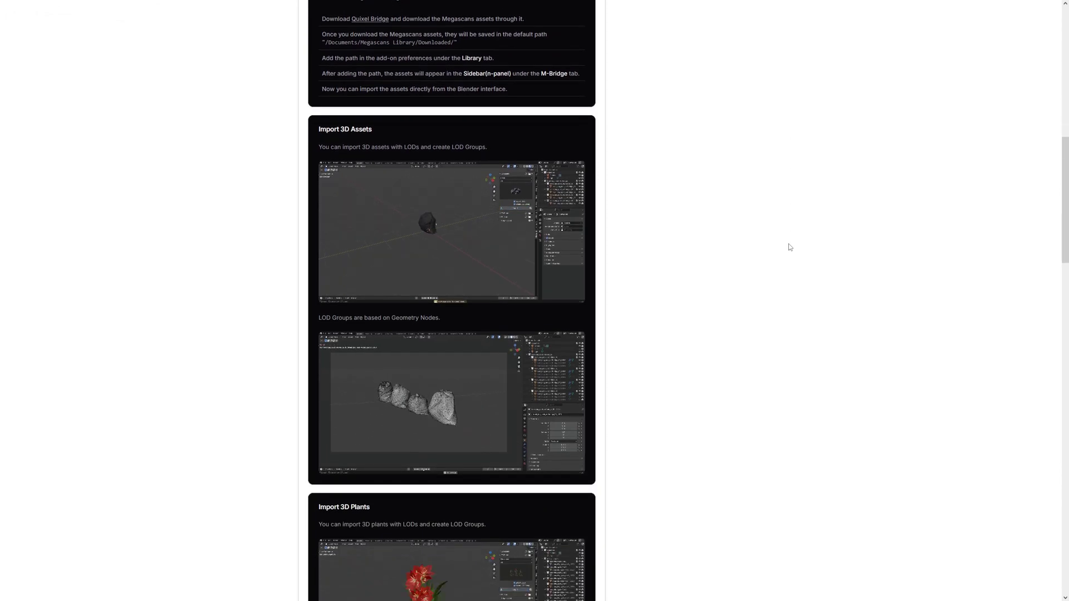
{"action": "scroll", "coordinate": [789, 248], "scroll_direction": "down", "scroll_amount": 2}
{"action": "scroll", "coordinate": [789, 247], "scroll_direction": "down", "scroll_amount": 3}
{"action": "scroll", "coordinate": [790, 248], "scroll_direction": "down", "scroll_amount": 3}
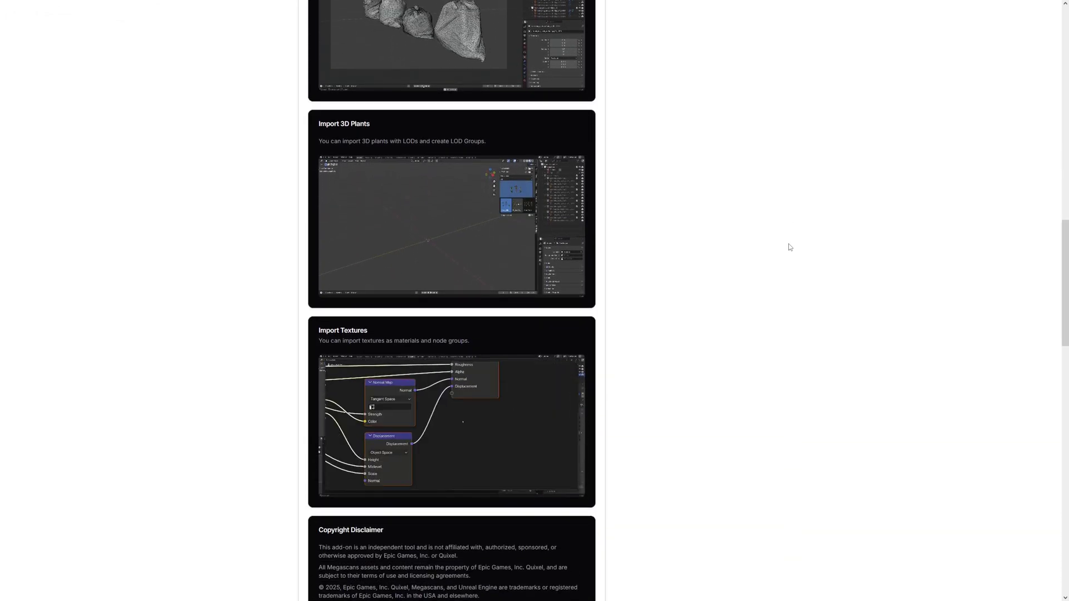
{"action": "scroll", "coordinate": [789, 247], "scroll_direction": "down", "scroll_amount": 1}
{"action": "scroll", "coordinate": [789, 248], "scroll_direction": "down", "scroll_amount": 3}
{"action": "scroll", "coordinate": [789, 247], "scroll_direction": "down", "scroll_amount": 3}
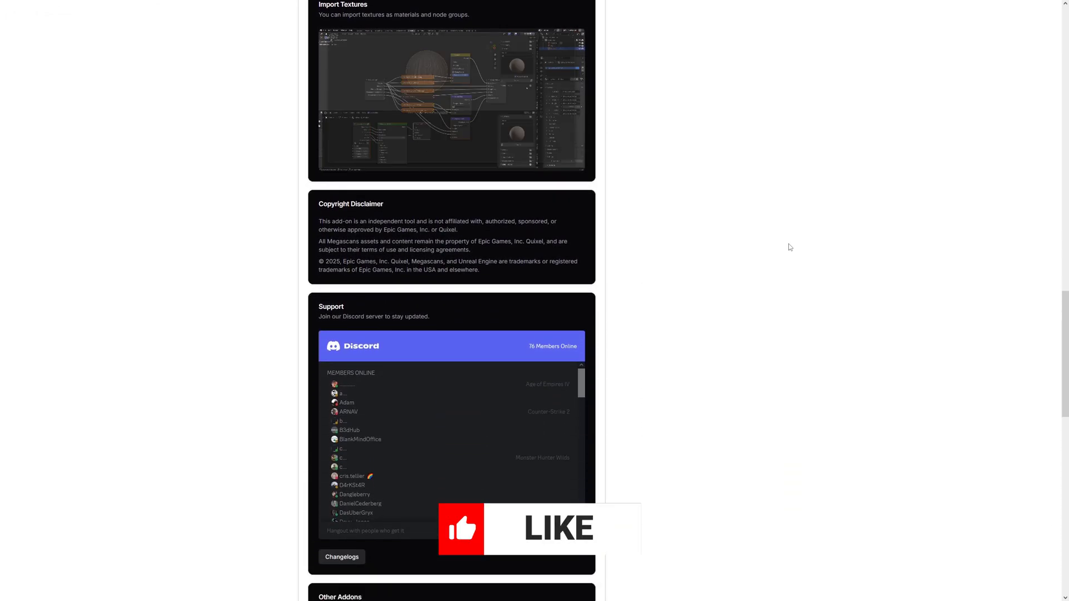
{"action": "scroll", "coordinate": [789, 247], "scroll_direction": "down", "scroll_amount": 1}
{"action": "scroll", "coordinate": [789, 247], "scroll_direction": "down", "scroll_amount": 2}
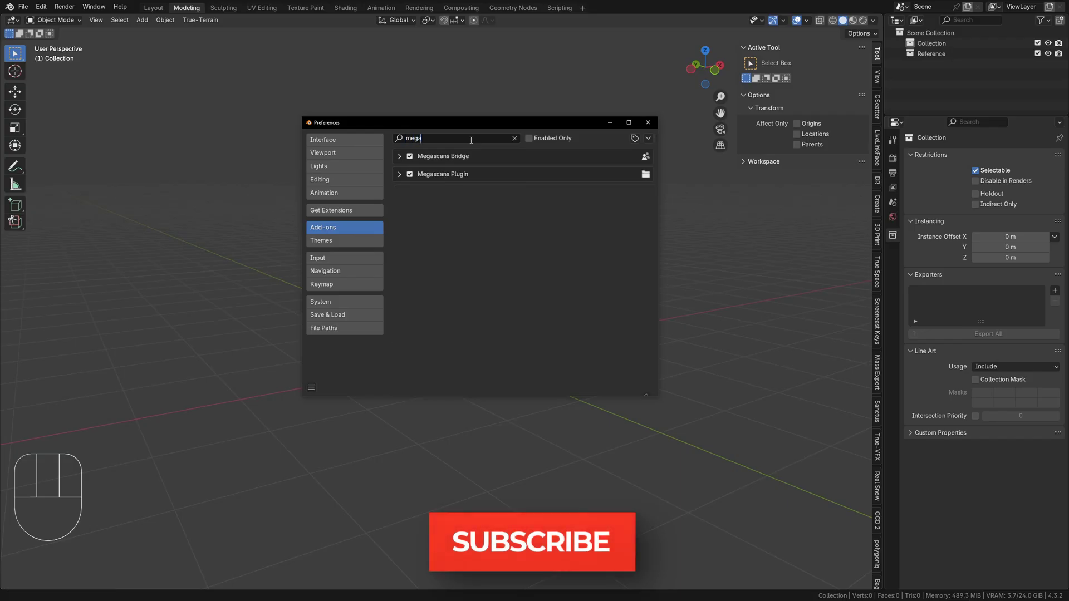
{"action": "type", "text": "scans"}
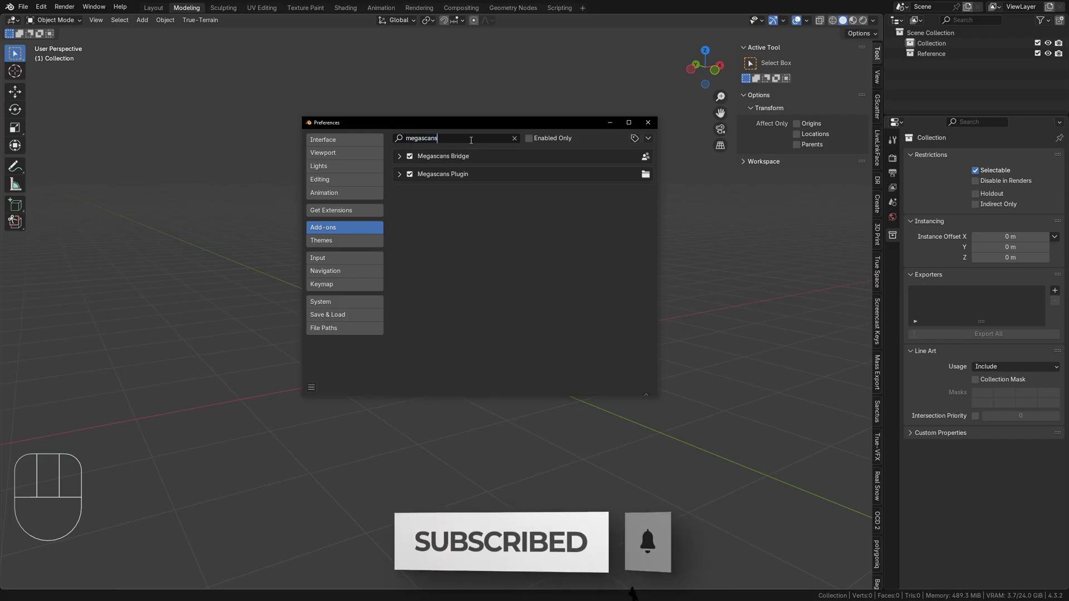
Point the Megascans Bridge library path to Megascans Library\Downloaded.
{"action": "left_click", "coordinate": [399, 156]}
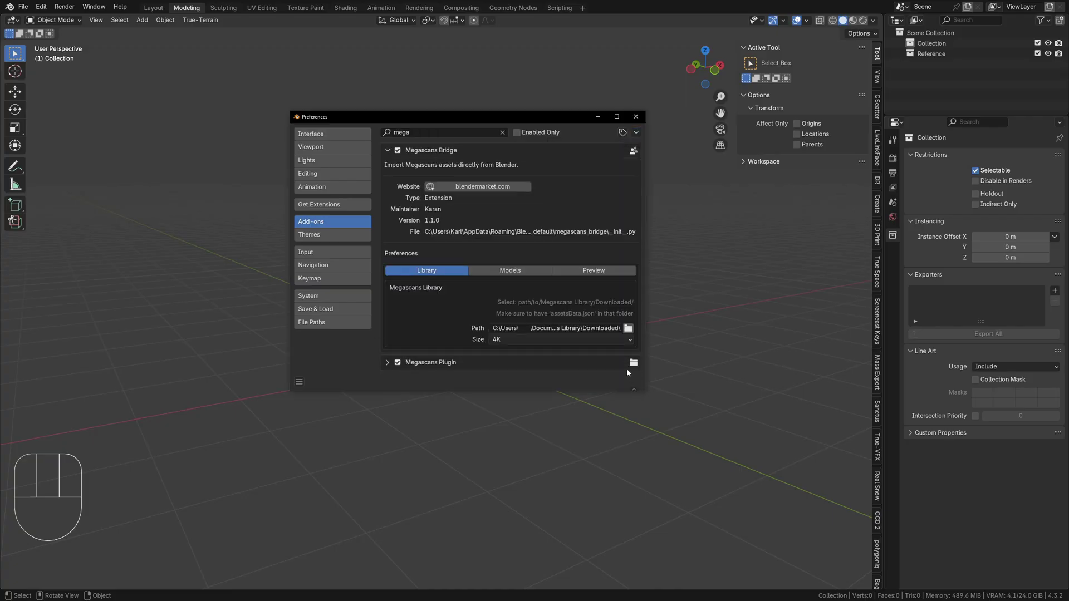
{"action": "left_click", "coordinate": [629, 328]}
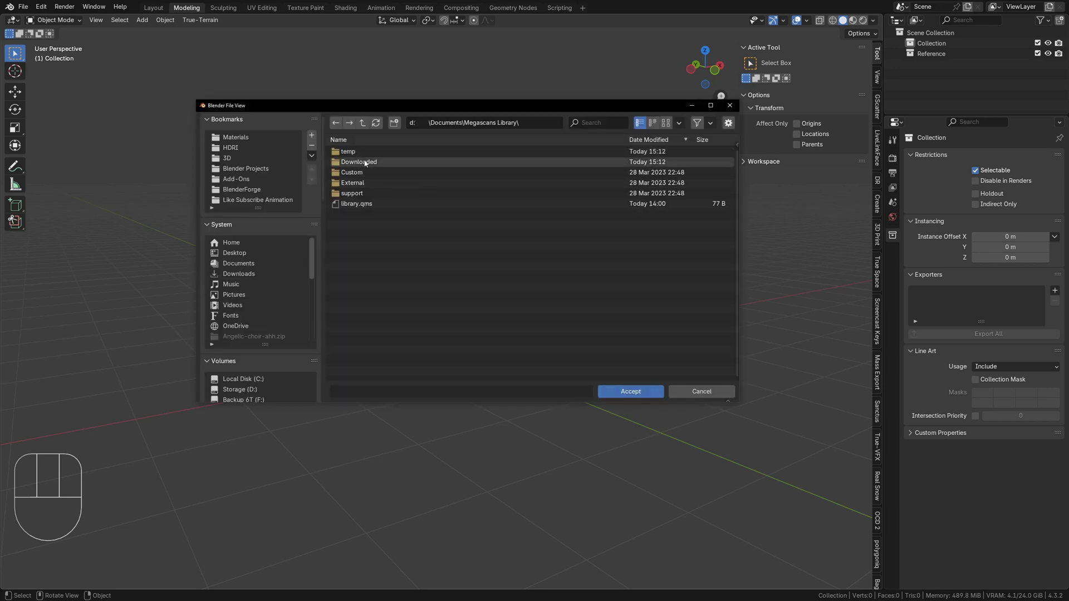
{"action": "left_click", "coordinate": [373, 165]}
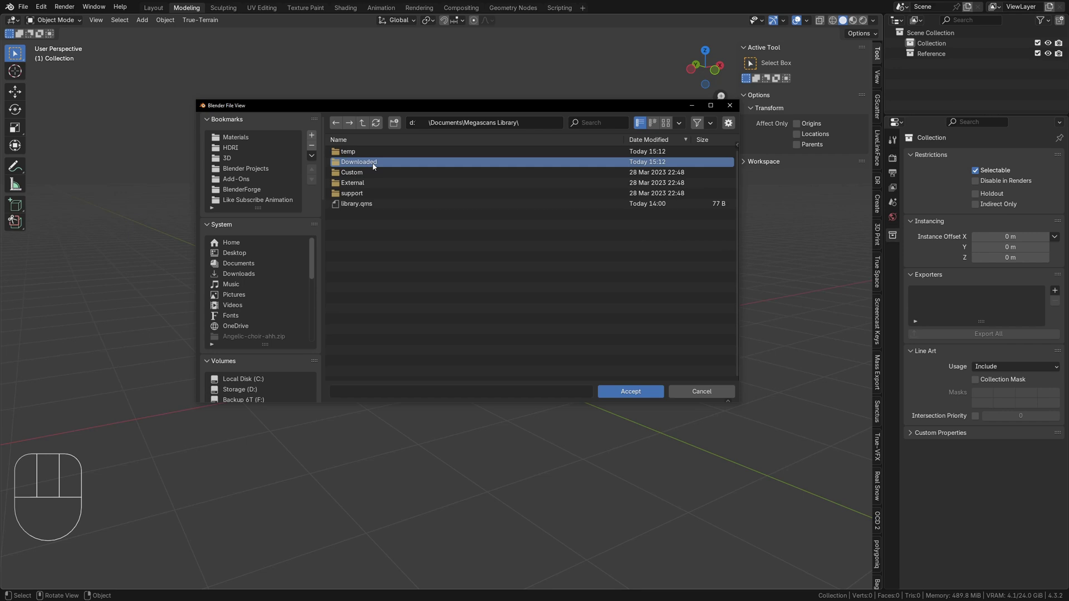
{"action": "left_click", "coordinate": [632, 390]}
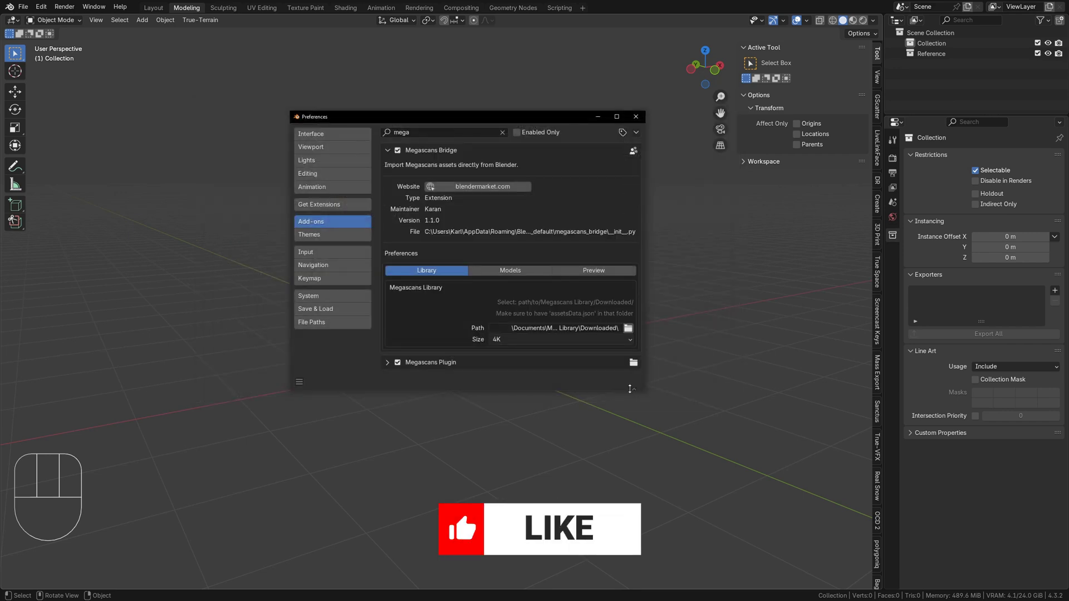
Set Megascans Bridge texture size to 8K and review its Models and Preview settings.
{"action": "left_click", "coordinate": [567, 341]}
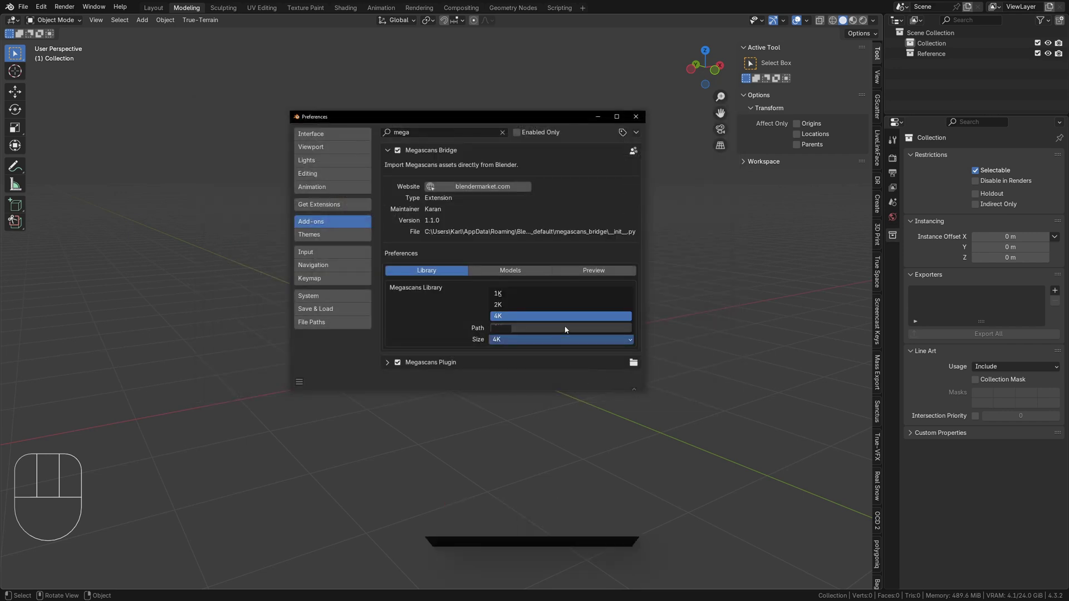
{"action": "left_click", "coordinate": [554, 308]}
{"action": "left_click", "coordinate": [509, 271]}
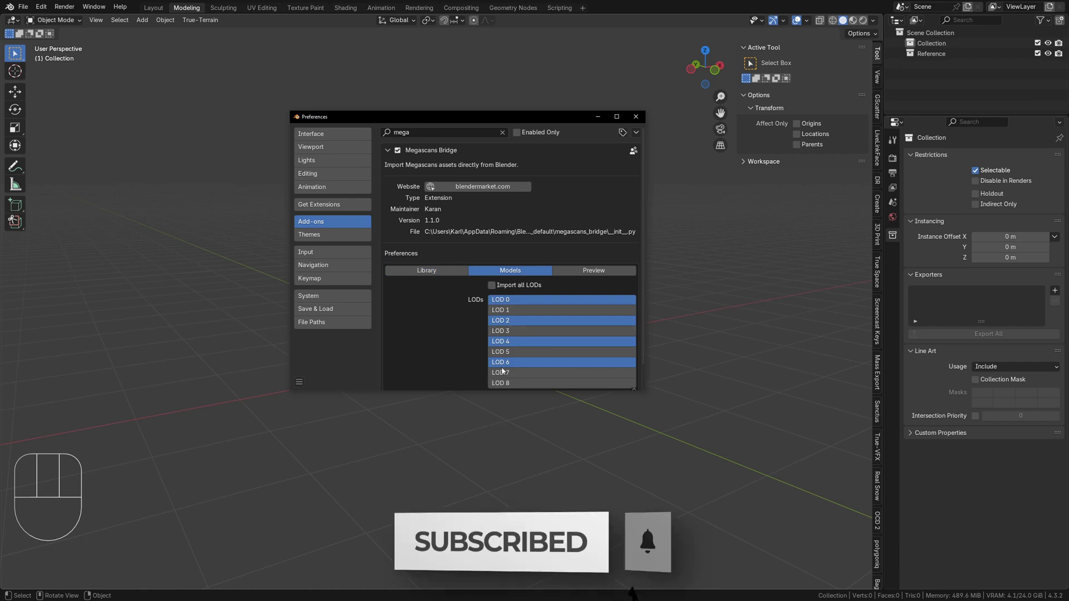
{"action": "left_click", "coordinate": [590, 271]}
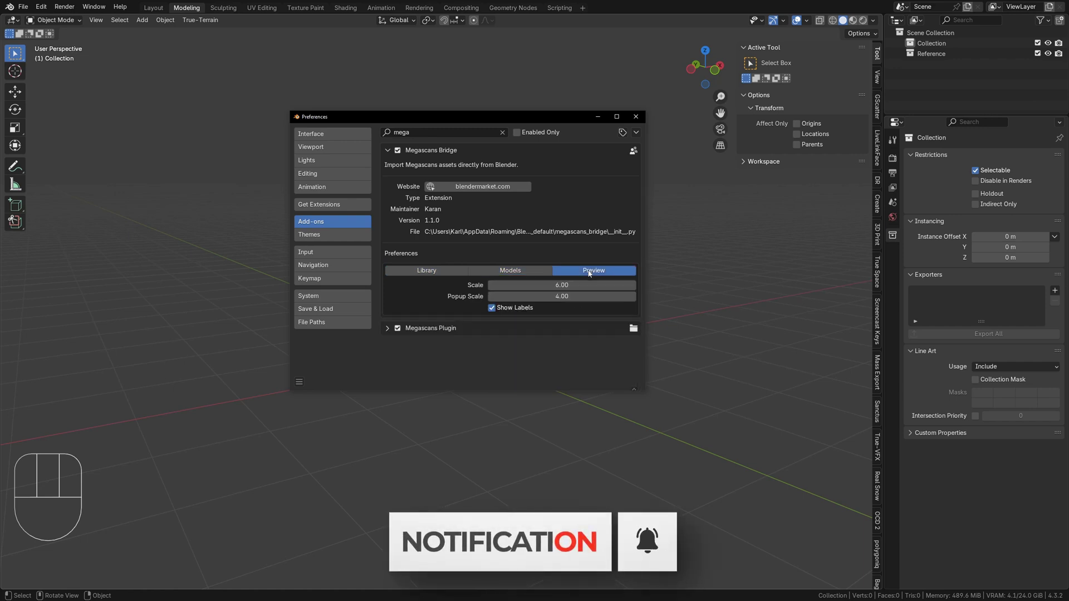
Close Preferences and return to the empty viewport.
{"action": "left_click", "coordinate": [299, 382]}
{"action": "left_click", "coordinate": [335, 346]}
{"action": "left_click", "coordinate": [636, 117]}
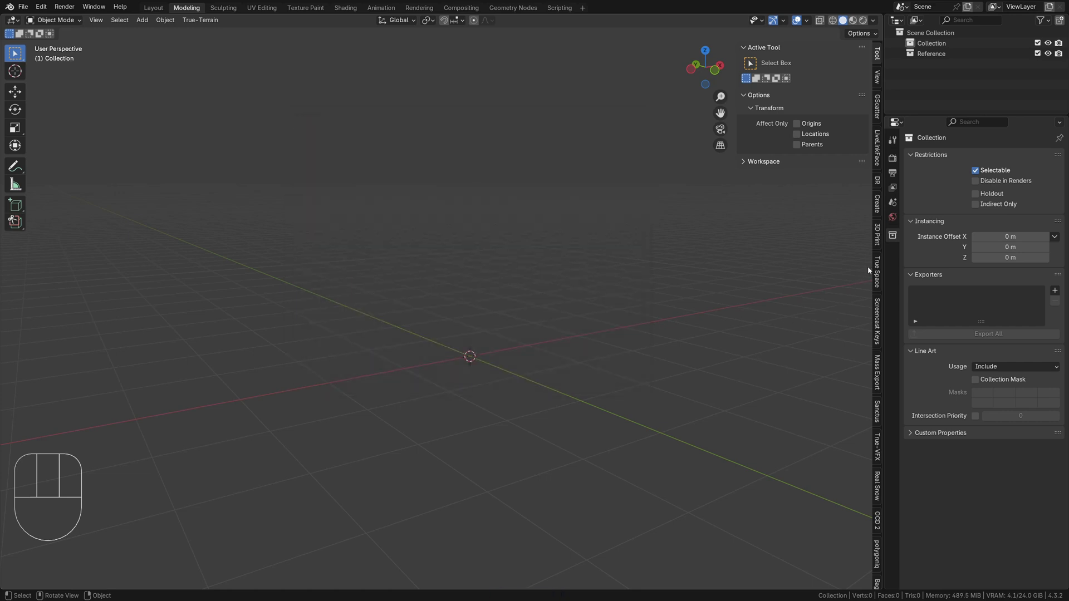
{"action": "scroll", "coordinate": [877, 332], "scroll_direction": "down", "scroll_amount": 5}
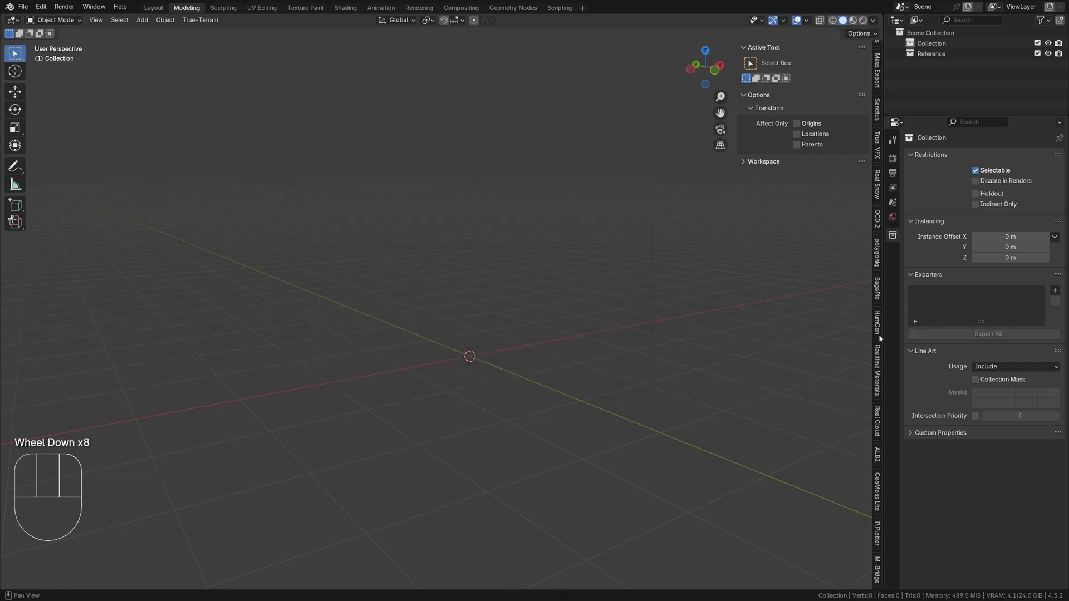
{"action": "scroll", "coordinate": [881, 417], "scroll_direction": "down", "scroll_amount": 3}
Import the medieval modular wall from the M-Bridge Building category.
{"action": "left_click", "coordinate": [877, 568]}
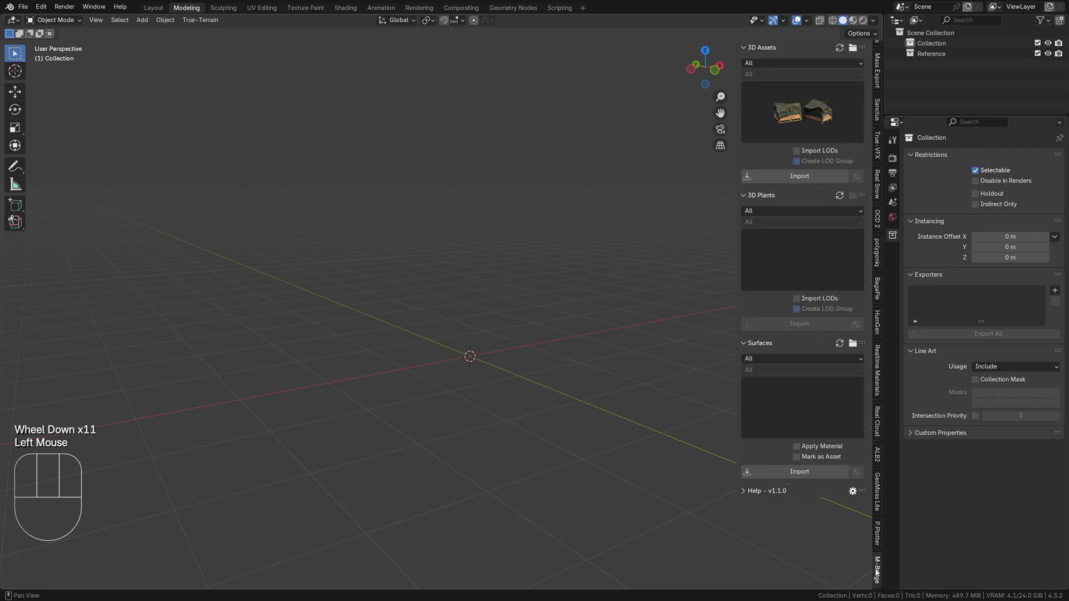
{"action": "left_click", "coordinate": [794, 63]}
{"action": "left_click", "coordinate": [771, 103]}
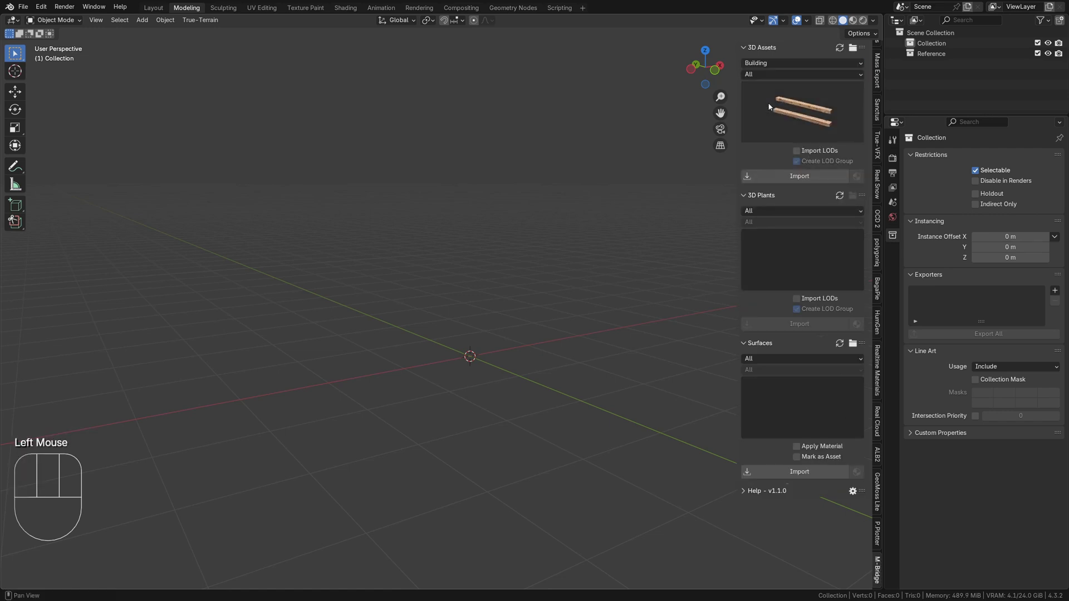
{"action": "left_click", "coordinate": [782, 125]}
{"action": "left_click", "coordinate": [676, 221]}
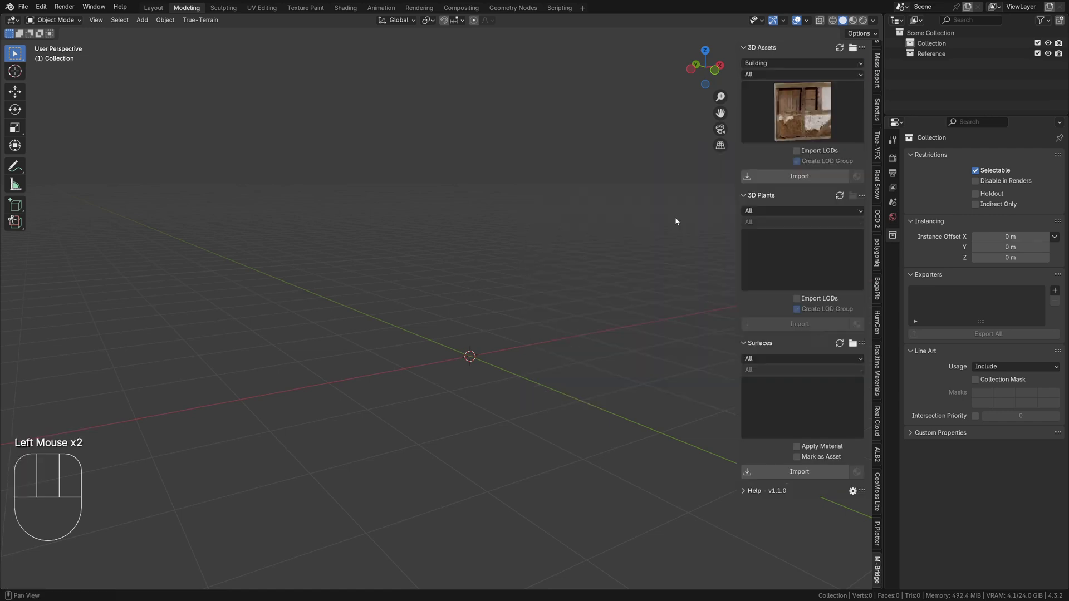
{"action": "left_click", "coordinate": [789, 175]}
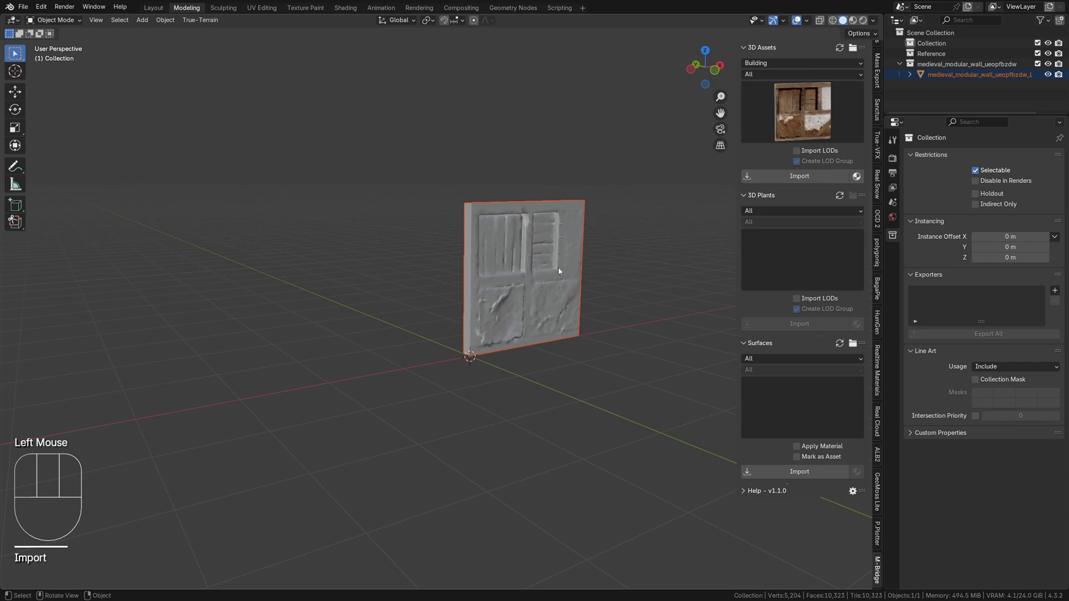
Switch to Material Preview and frame the wall front-on.
{"action": "key", "text": "z"}
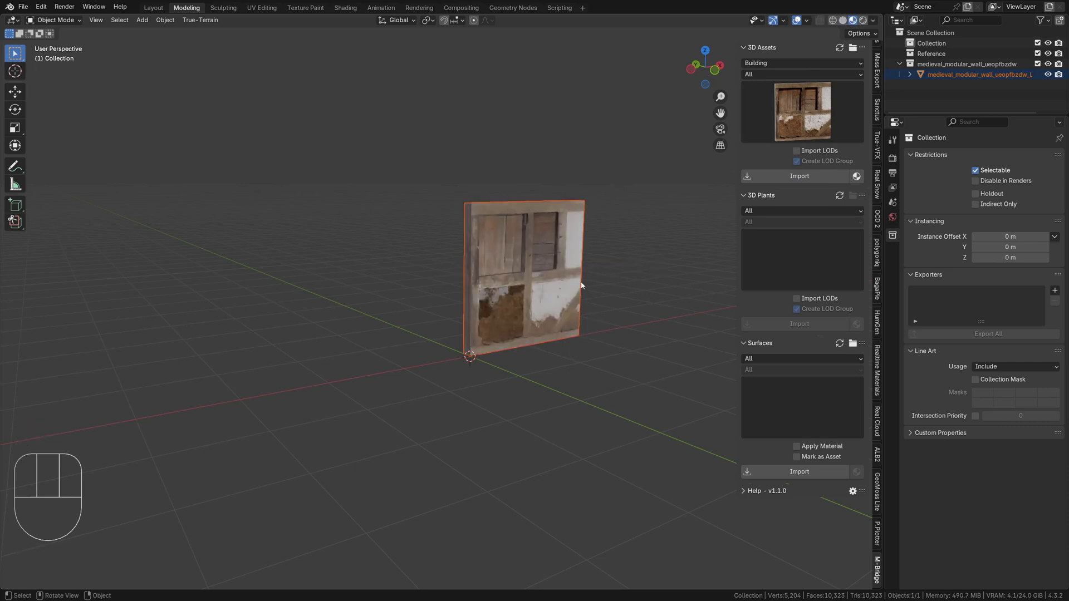
{"action": "scroll", "coordinate": [581, 286], "scroll_direction": "up", "scroll_amount": 3}
{"action": "mouse_move", "coordinate": [585, 261]}
{"action": "middle_mouse_down", "text": "shift"}
{"action": "mouse_move", "coordinate": [727, 270]}
{"action": "mouse_move", "coordinate": [511, 267]}
{"action": "middle_mouse_up", "text": "shift"}
{"action": "middle_click_drag", "start_coordinate": [597, 280], "coordinate": [465, 298], "text": "shift"}
Try importing the old wooden window, which fails, and cancel the wall move.
{"action": "left_click", "coordinate": [464, 298]}
{"action": "key", "text": "g"}
{"action": "key", "text": "Escape"}
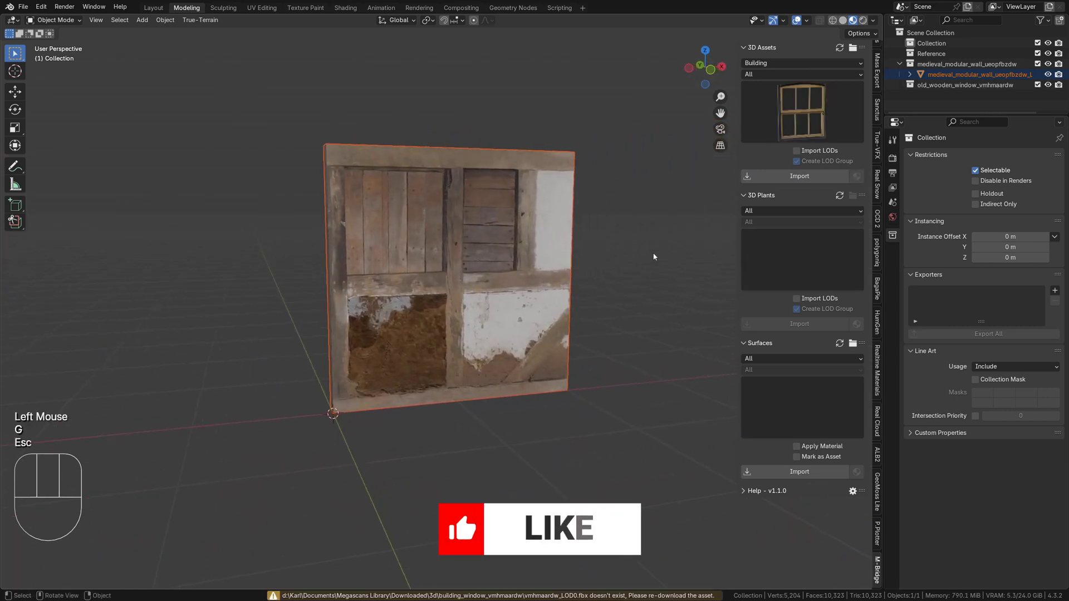
Import the Blacksmith Anvil from Industrial assets and place it left of the wall.
{"action": "left_click", "coordinate": [786, 64]}
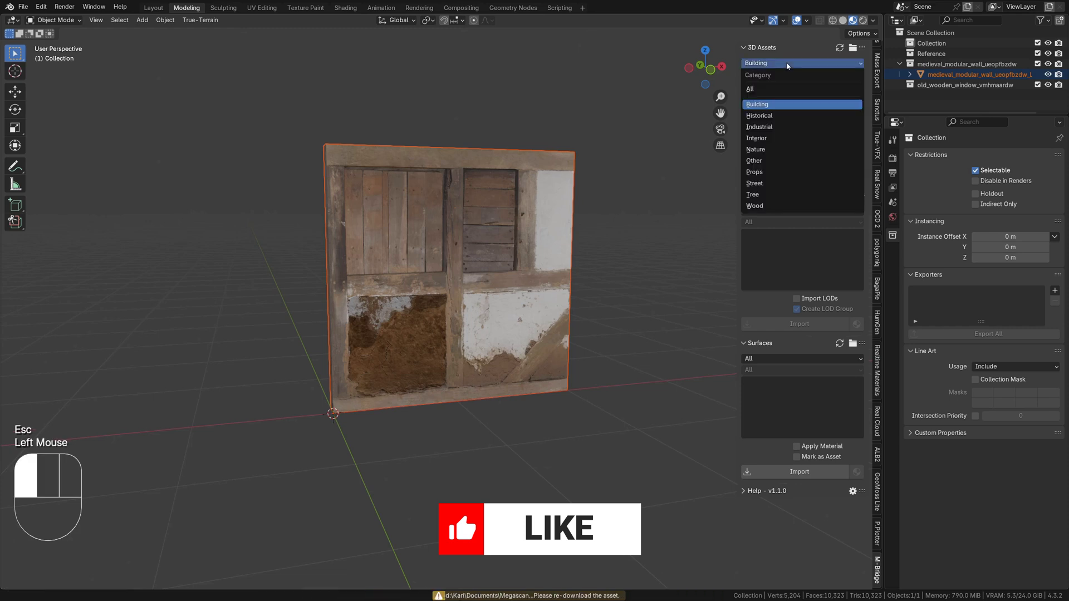
{"action": "left_click", "coordinate": [771, 129]}
{"action": "left_click", "coordinate": [810, 124]}
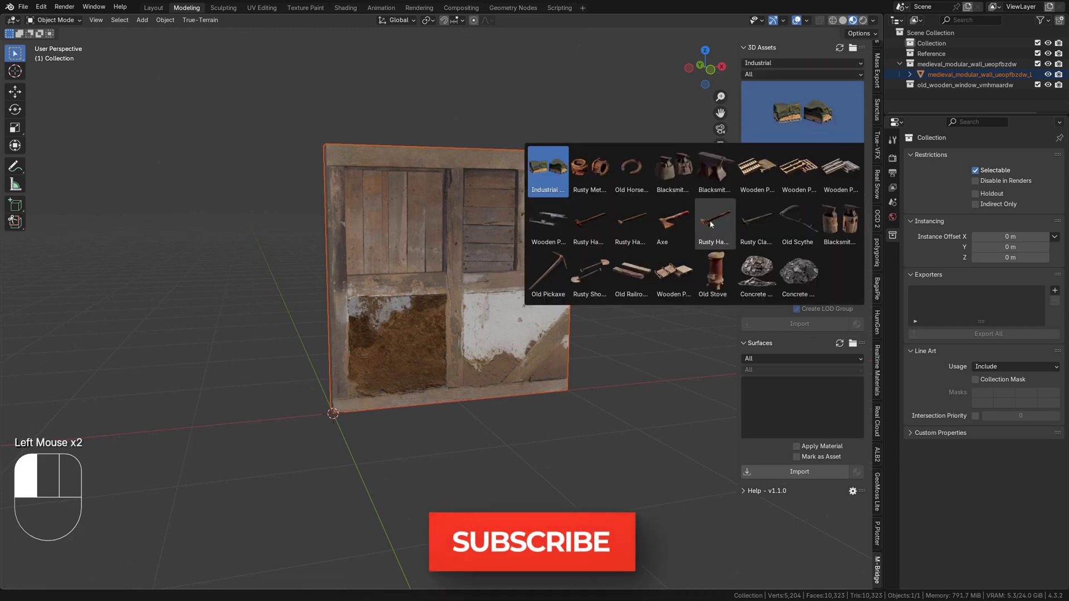
{"action": "left_click", "coordinate": [729, 173]}
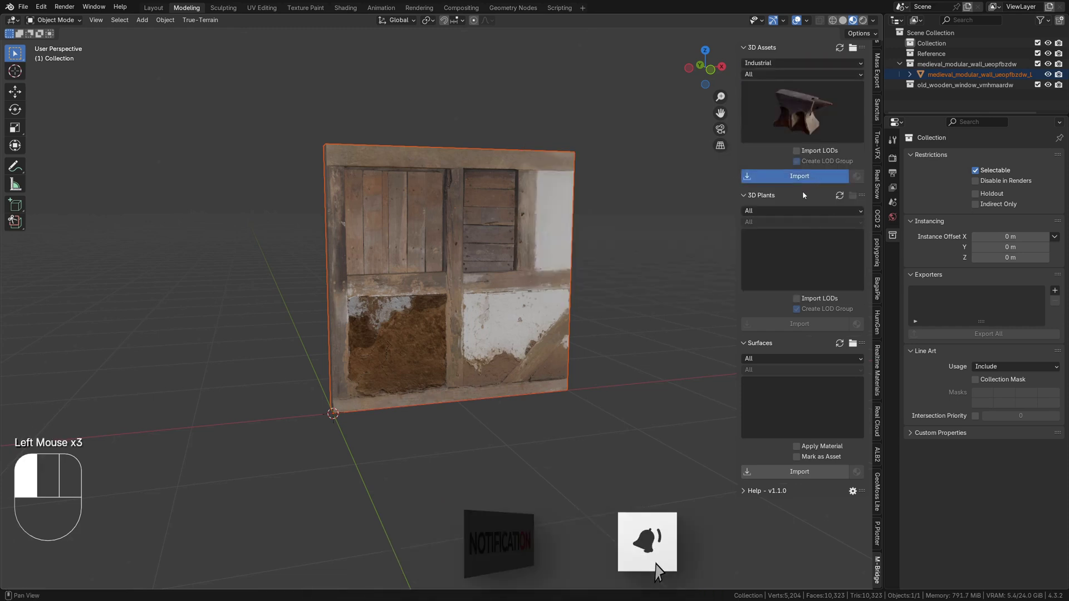
{"action": "key", "text": "g"}
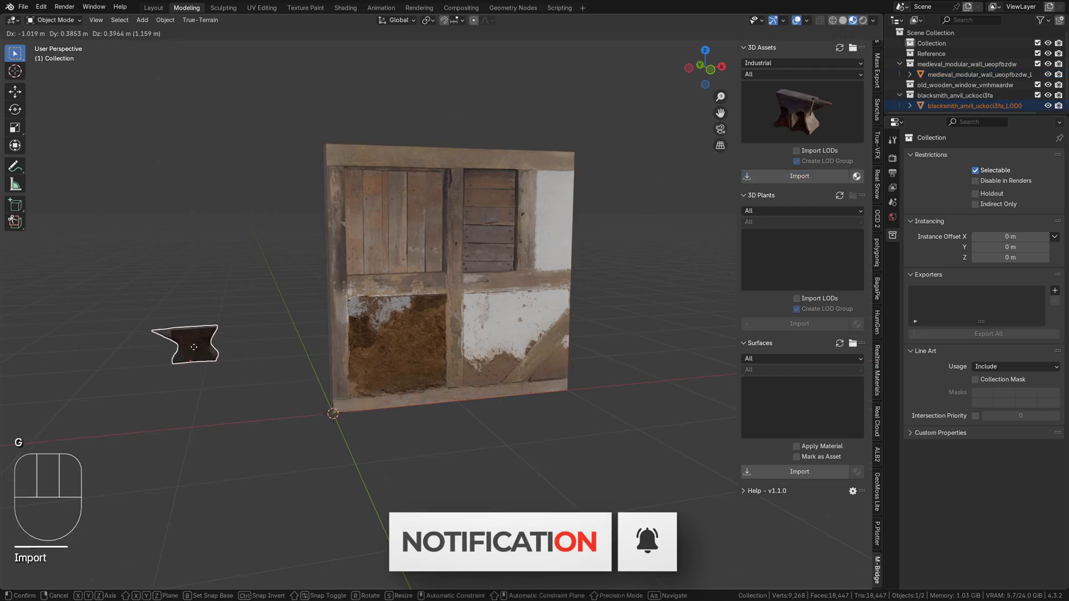
{"action": "left_click", "coordinate": [249, 351]}
Orbit around the wall and anvil, then pick the Old Stove asset.
{"action": "middle_click_drag", "start_coordinate": [248, 351], "coordinate": [329, 345]}
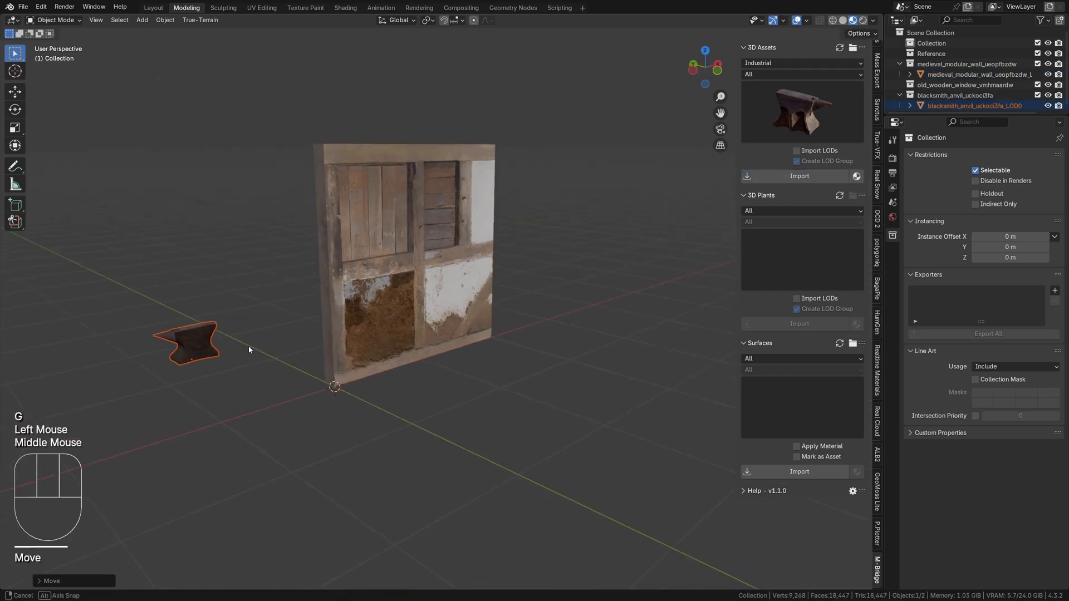
{"action": "left_click", "coordinate": [824, 114]}
{"action": "left_click", "coordinate": [717, 277]}
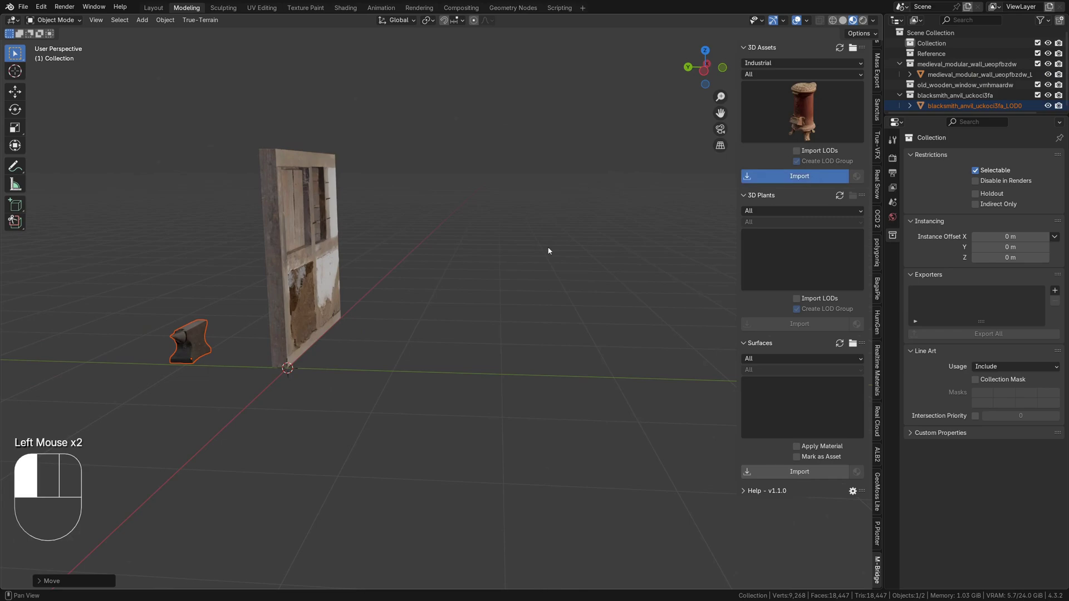